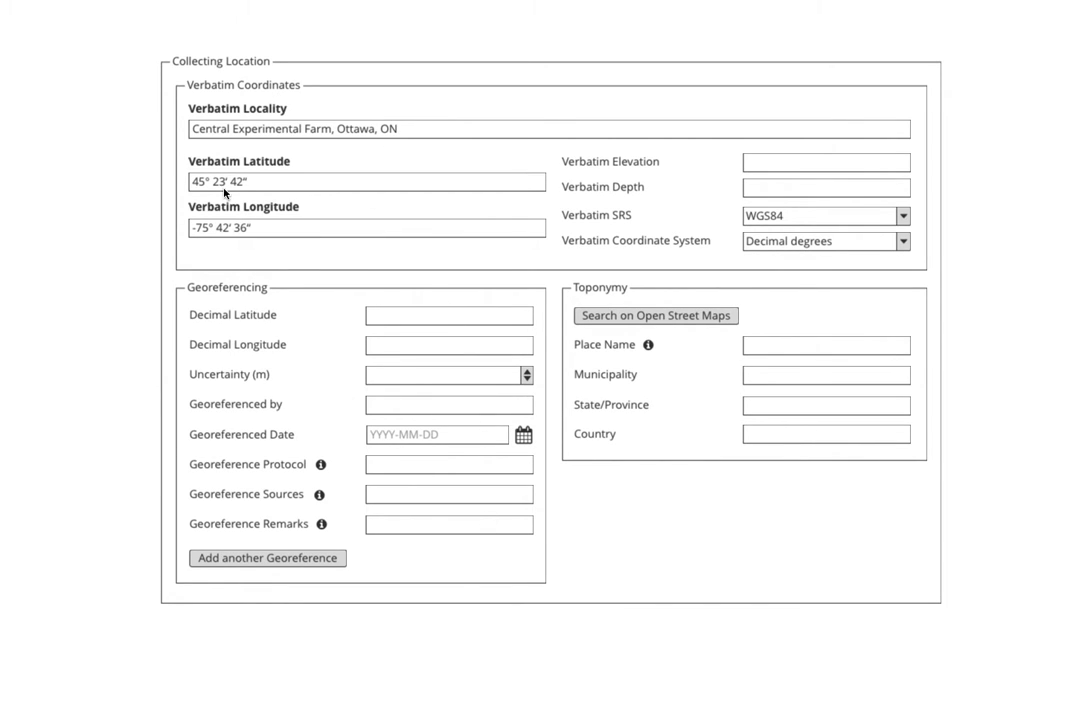
# Step: Fill in the first georeference with 45.395, -75.71, georeferenced by User Name, date 2021-03-16 and source Google Maps, and add another georeference
pyautogui.click(432, 318)
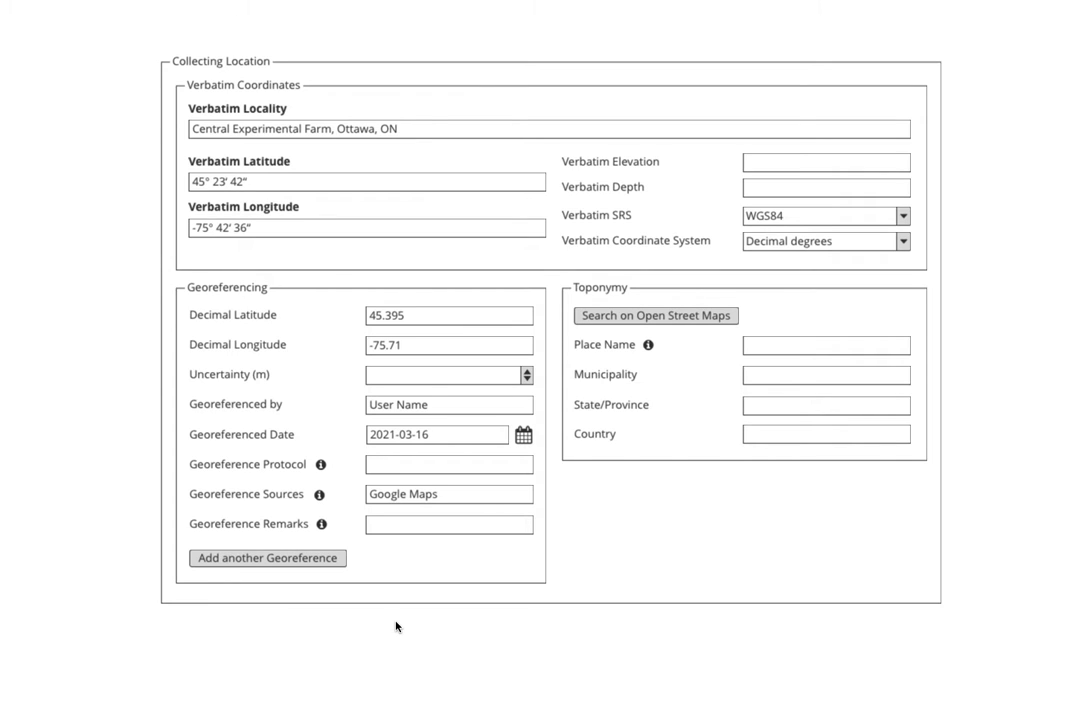
pyautogui.click(253, 562)
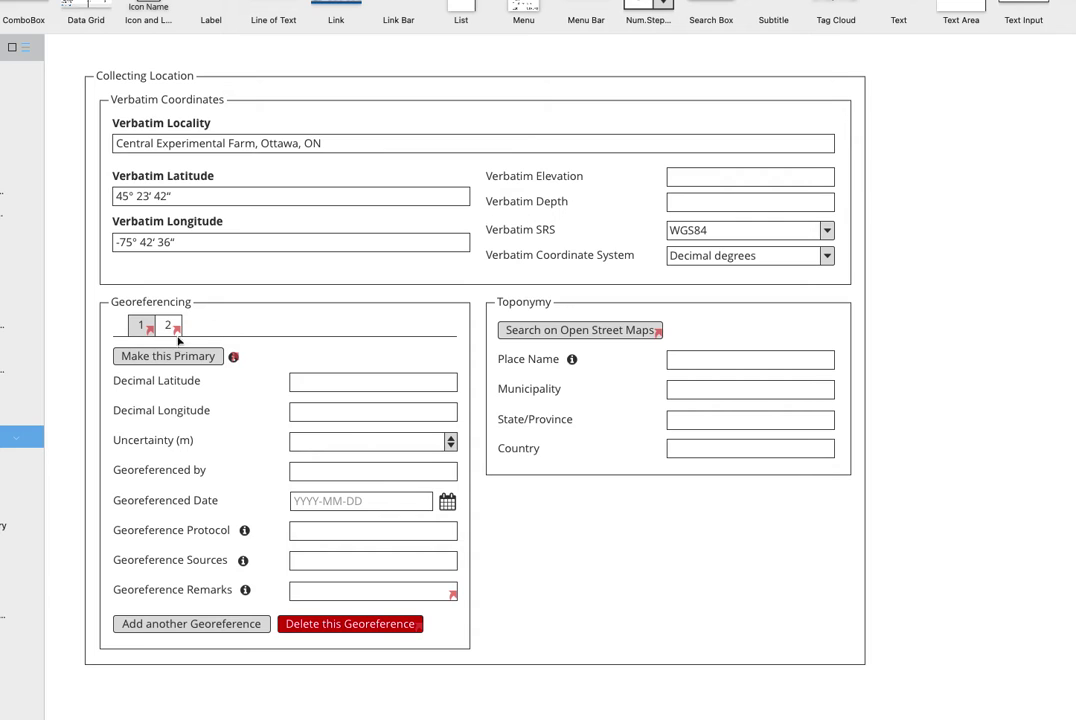
# Step: Return the collecting location mockup from the editor to full-screen presentation
pyautogui.click(140, 326)
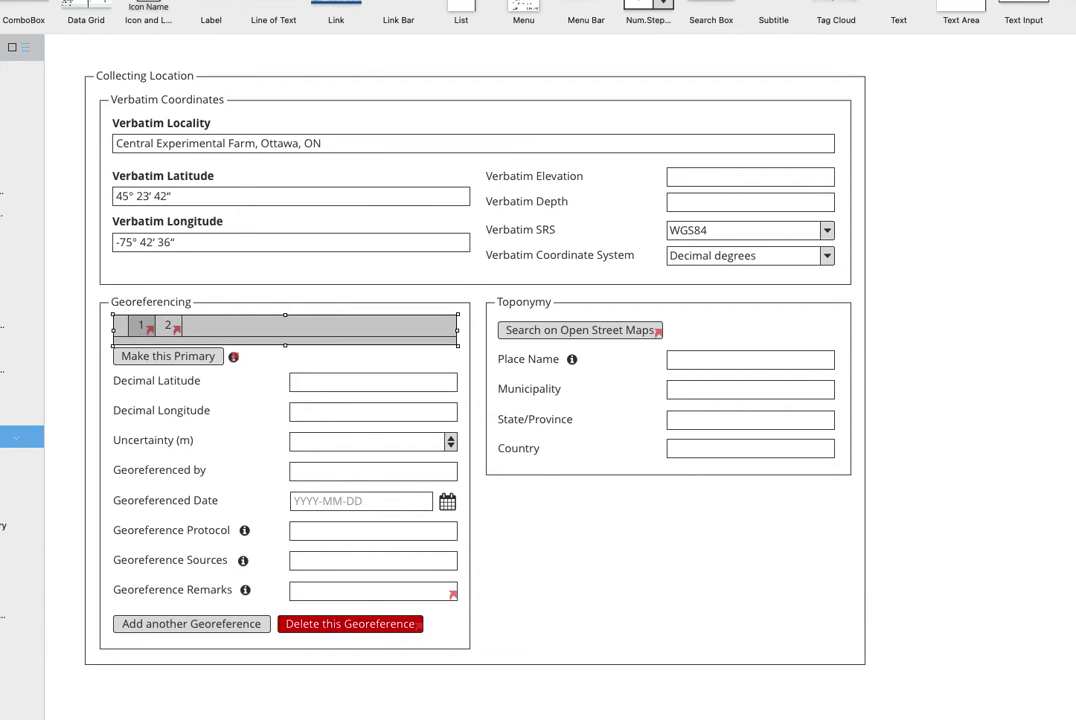
pyautogui.press('super+f')
pyautogui.click(782, 496)
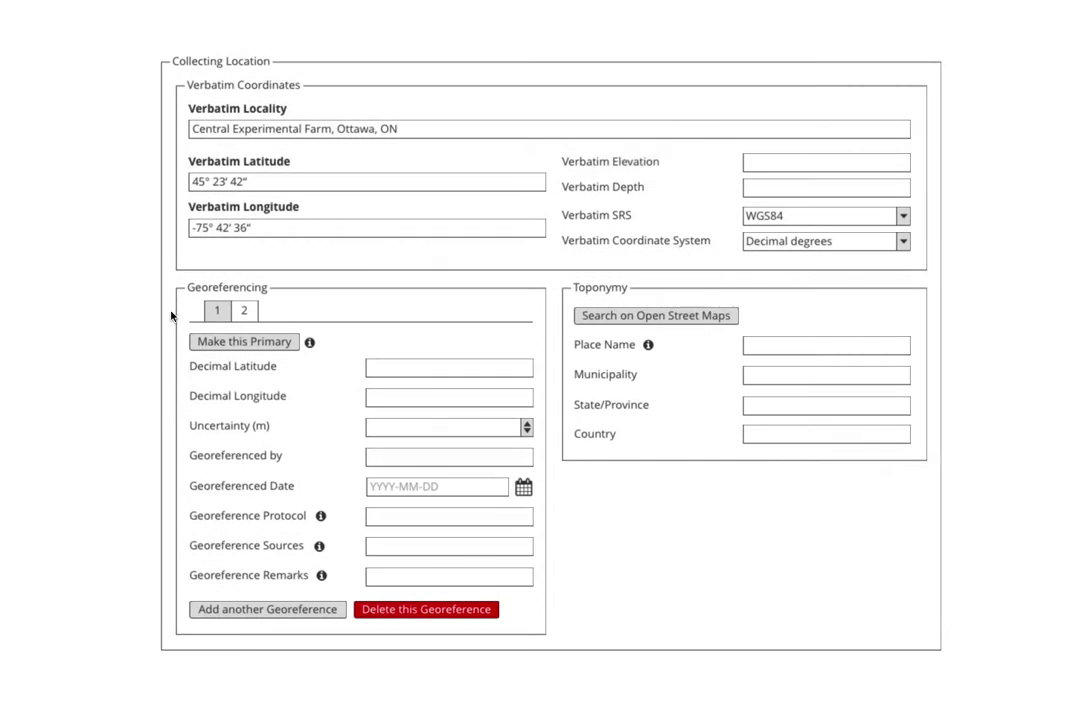
pyautogui.click(217, 311)
pyautogui.click(243, 311)
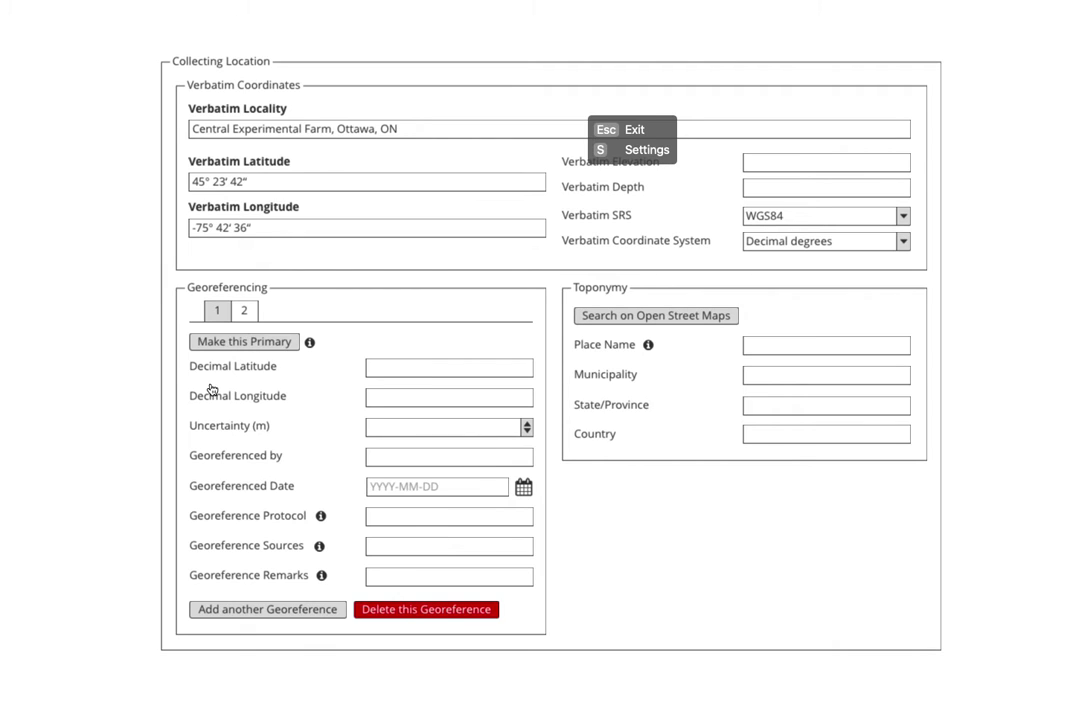
pyautogui.click(216, 310)
pyautogui.click(247, 310)
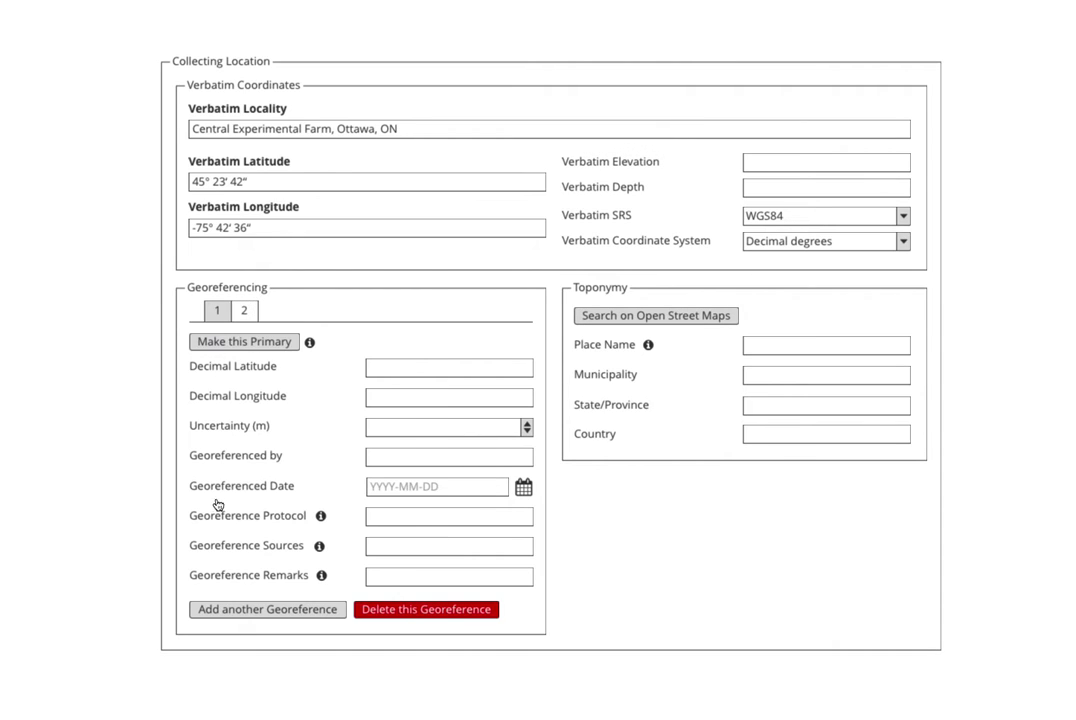
pyautogui.click(218, 310)
pyautogui.click(243, 312)
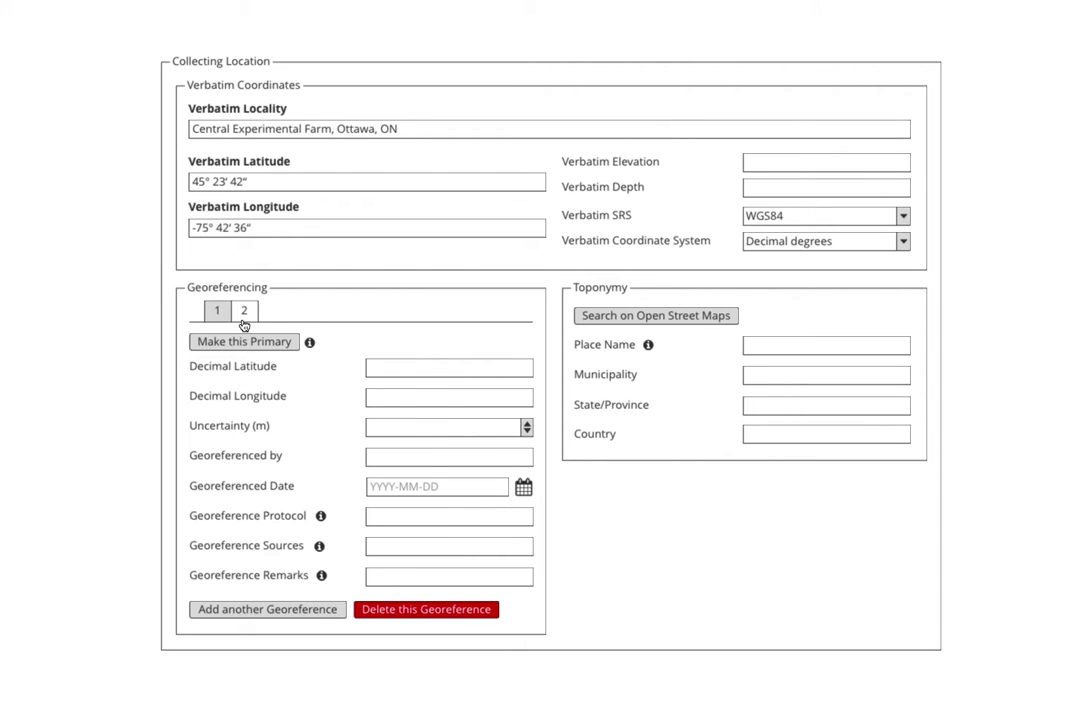
# Step: Fill in the second georeference: 45.38951, -75.70937, uncertainty 5 m, by Someone Else, date 2021-03-17, source SuperAccurateGPS, remark Taken from field
pyautogui.click(311, 348)
pyautogui.click(404, 372)
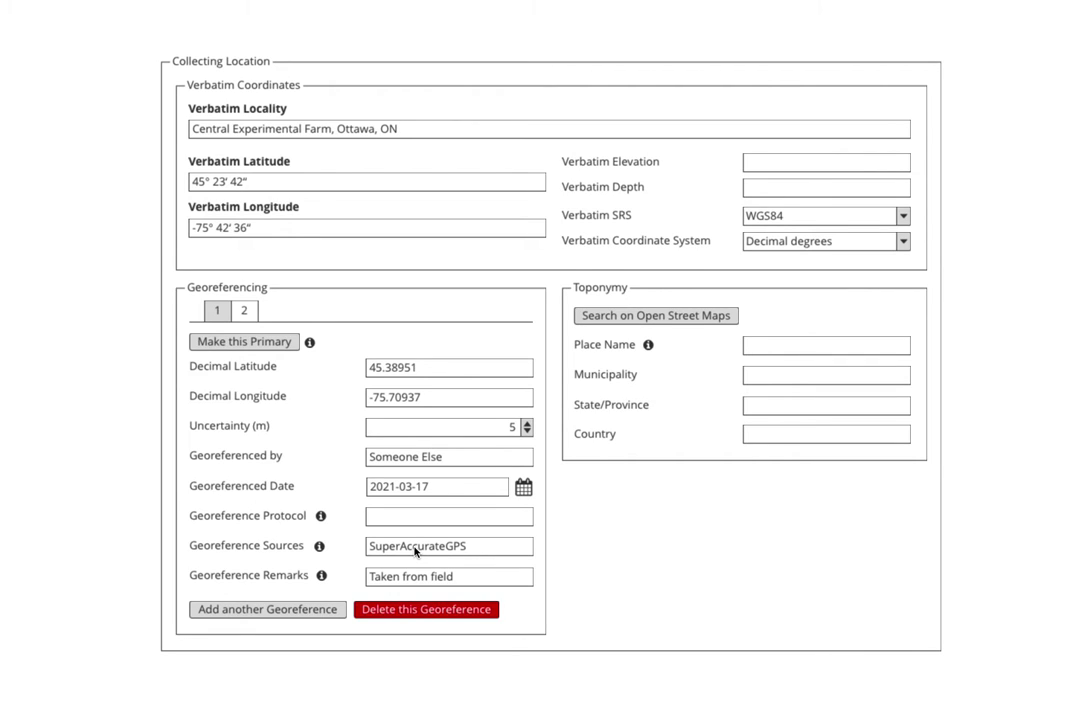
# Step: Delete the second georeference and add it again with latitude 45.38951 and longitude -75.70937
pyautogui.click(418, 619)
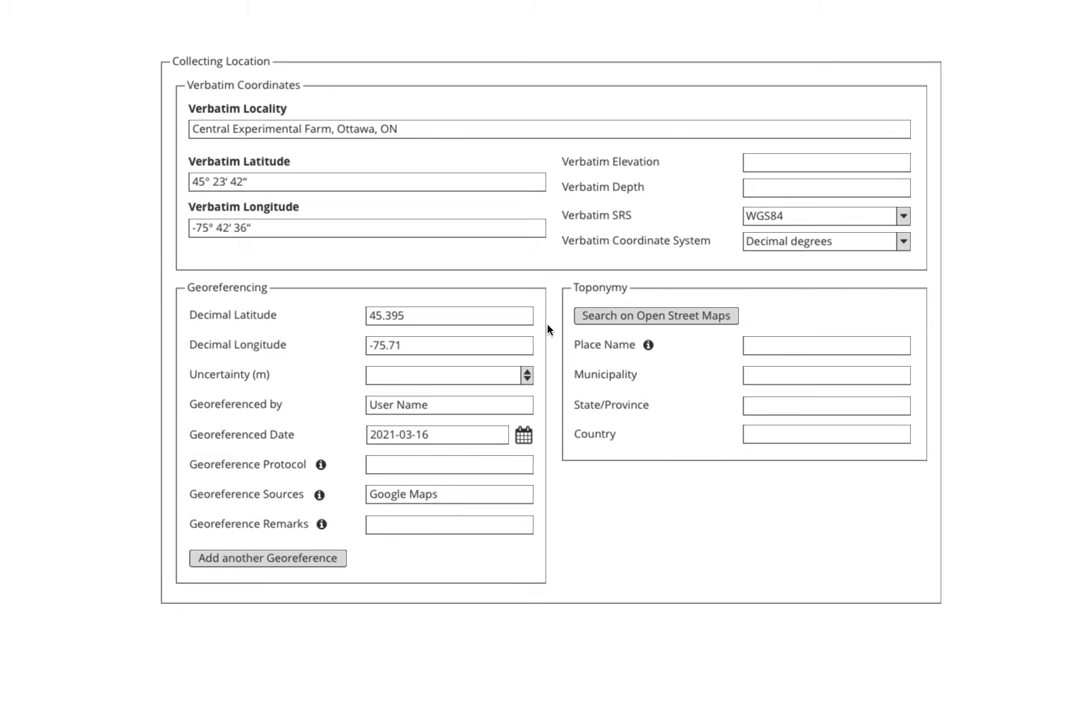
pyautogui.click(281, 559)
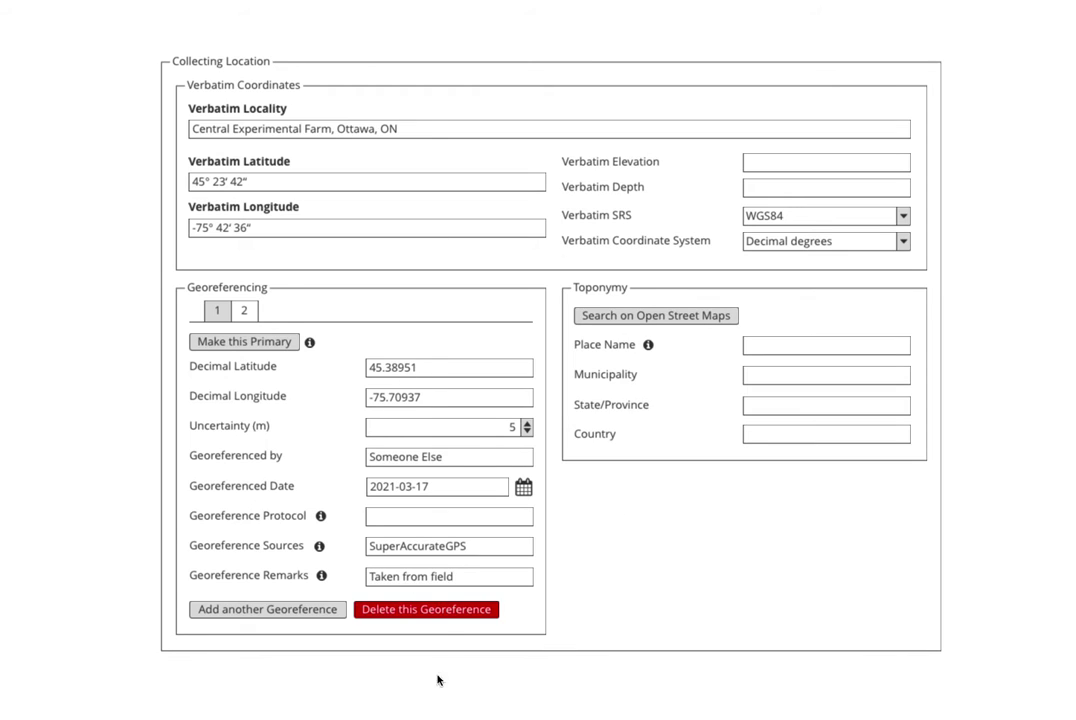
# Step: Make the second georeference the primary one and compare the entries of both georeferences
pyautogui.click(219, 345)
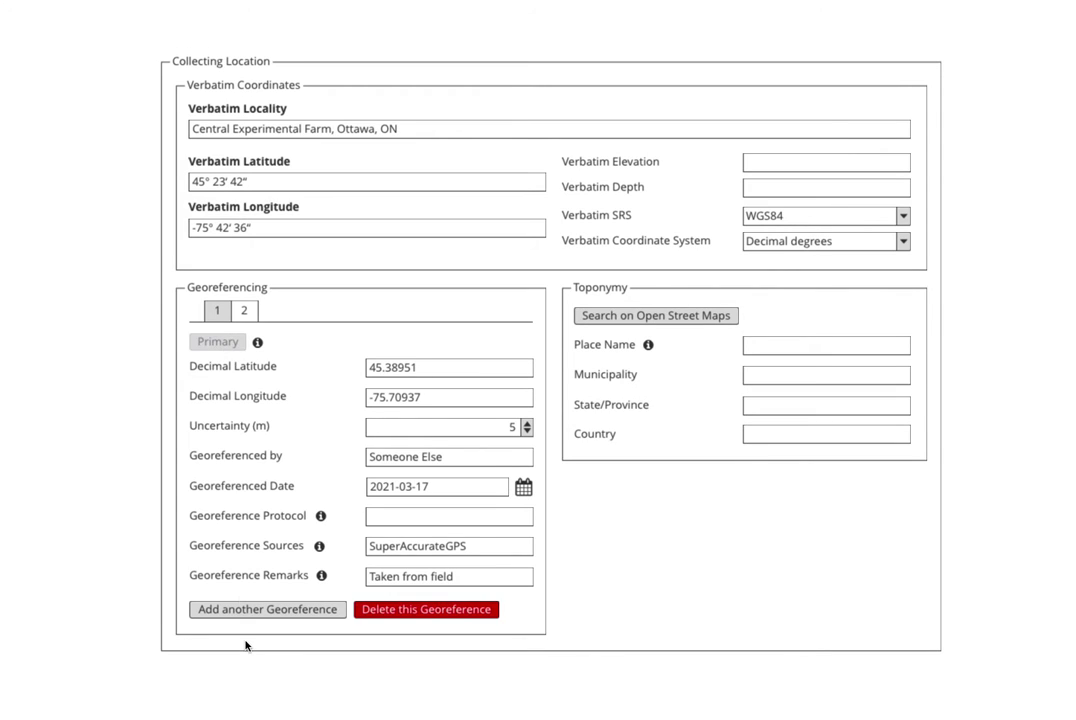
pyautogui.click(217, 311)
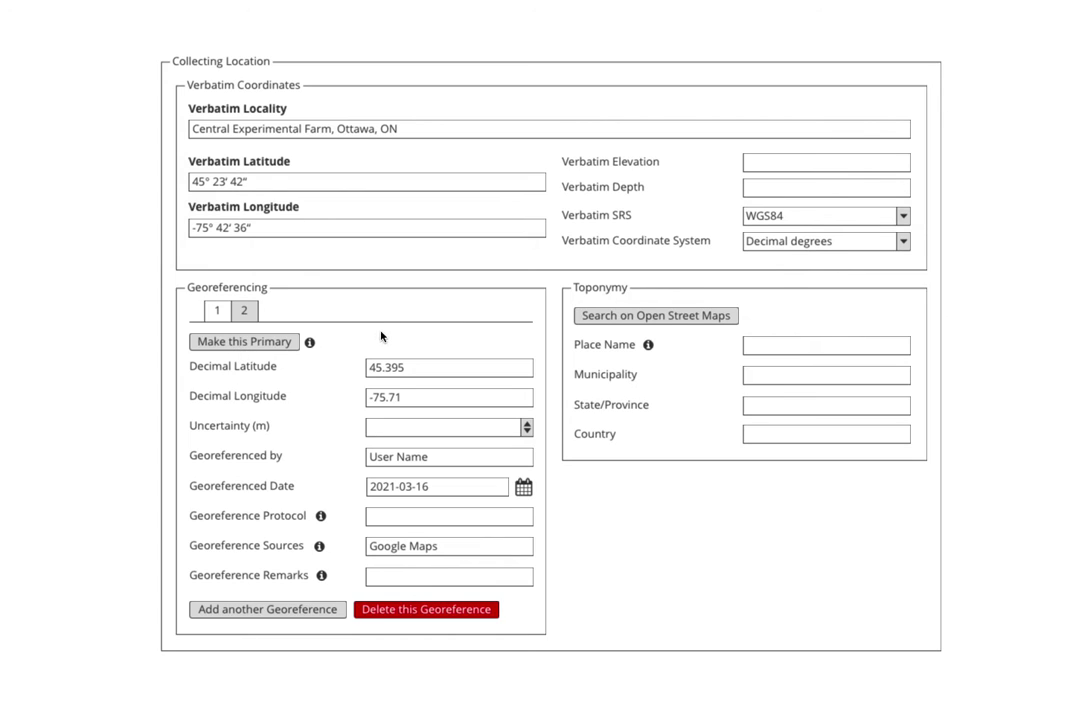
pyautogui.click(248, 313)
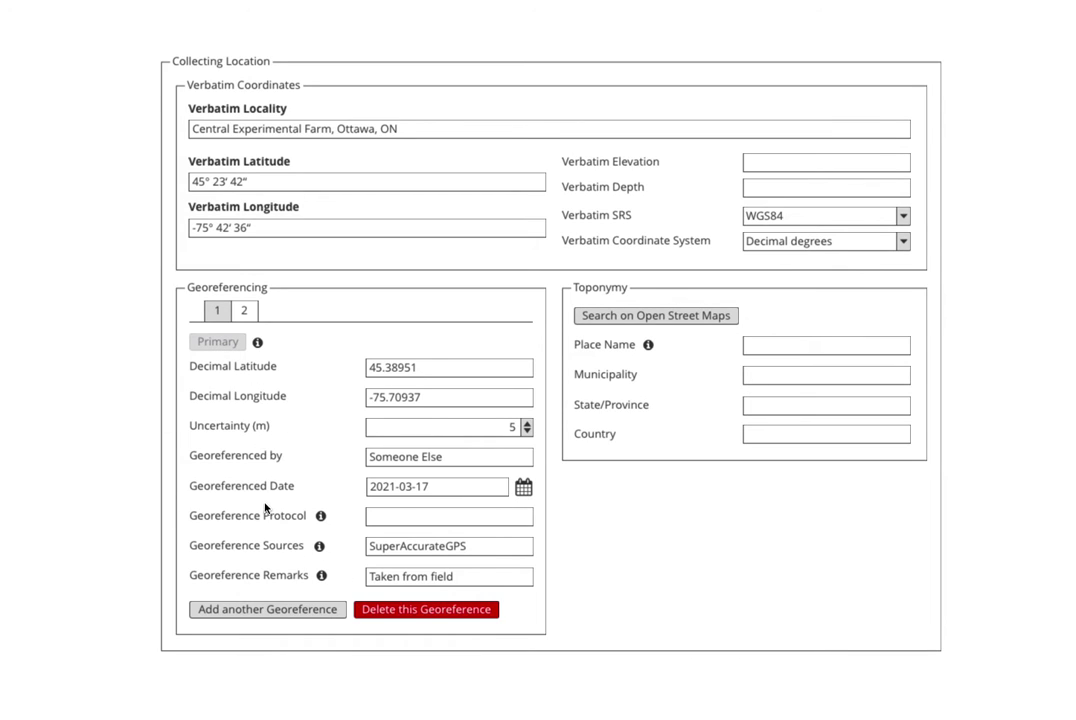
pyautogui.click(243, 311)
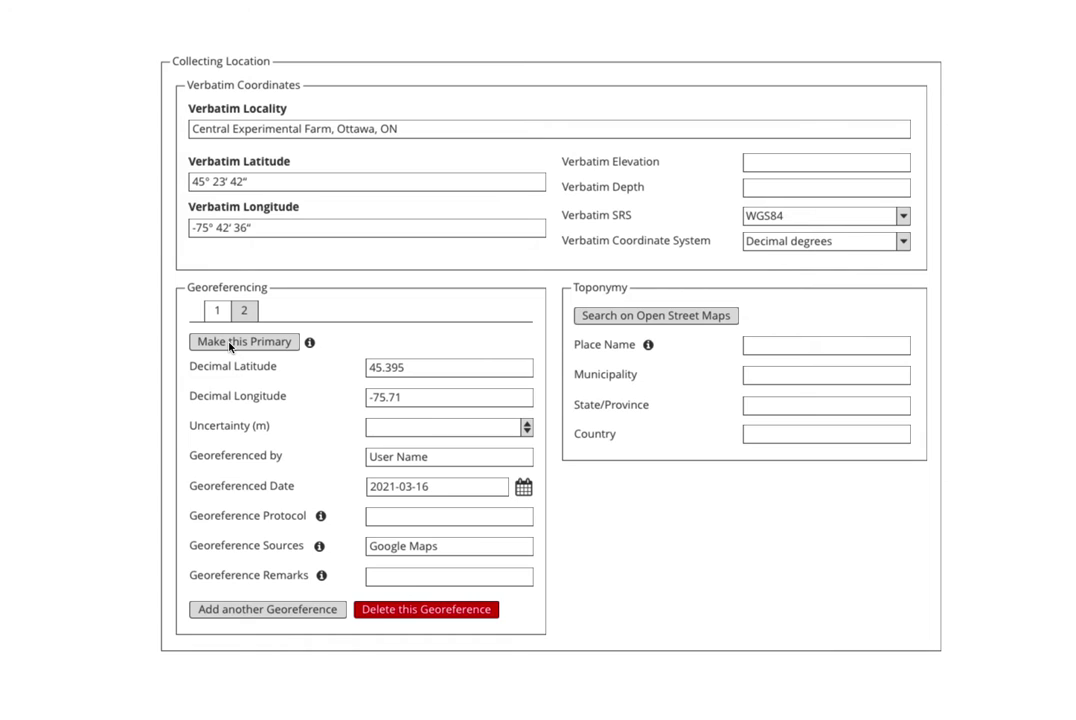
pyautogui.click(217, 311)
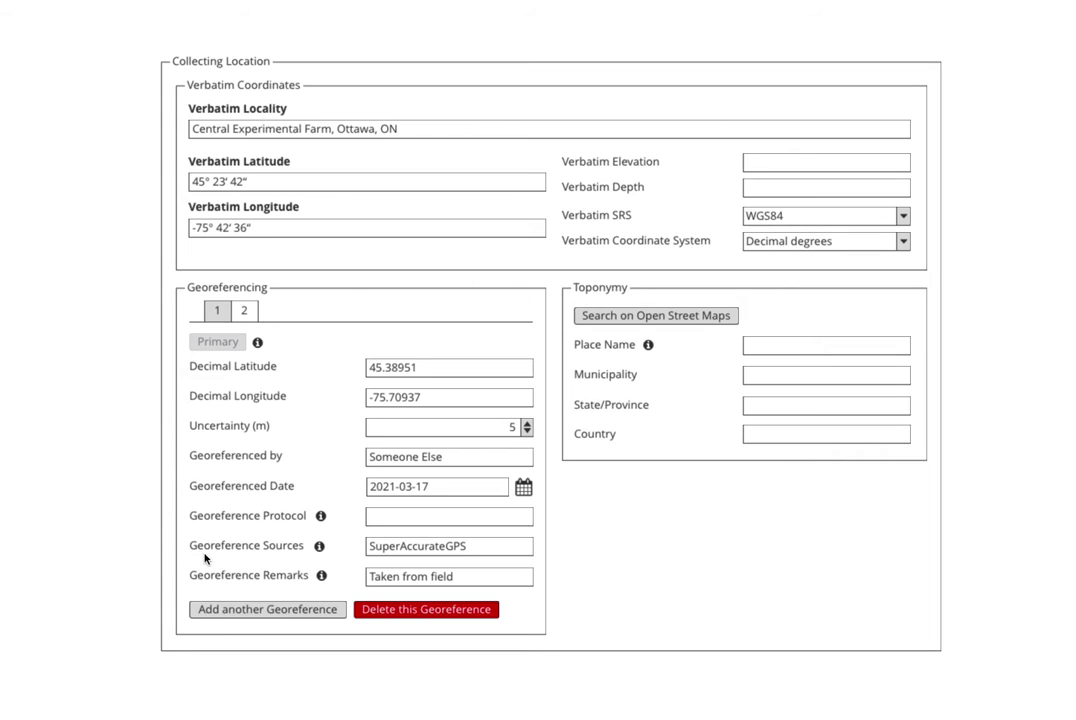
# Step: Open the first georeference, the one sourced from Google Maps, and delete it
pyautogui.click(219, 316)
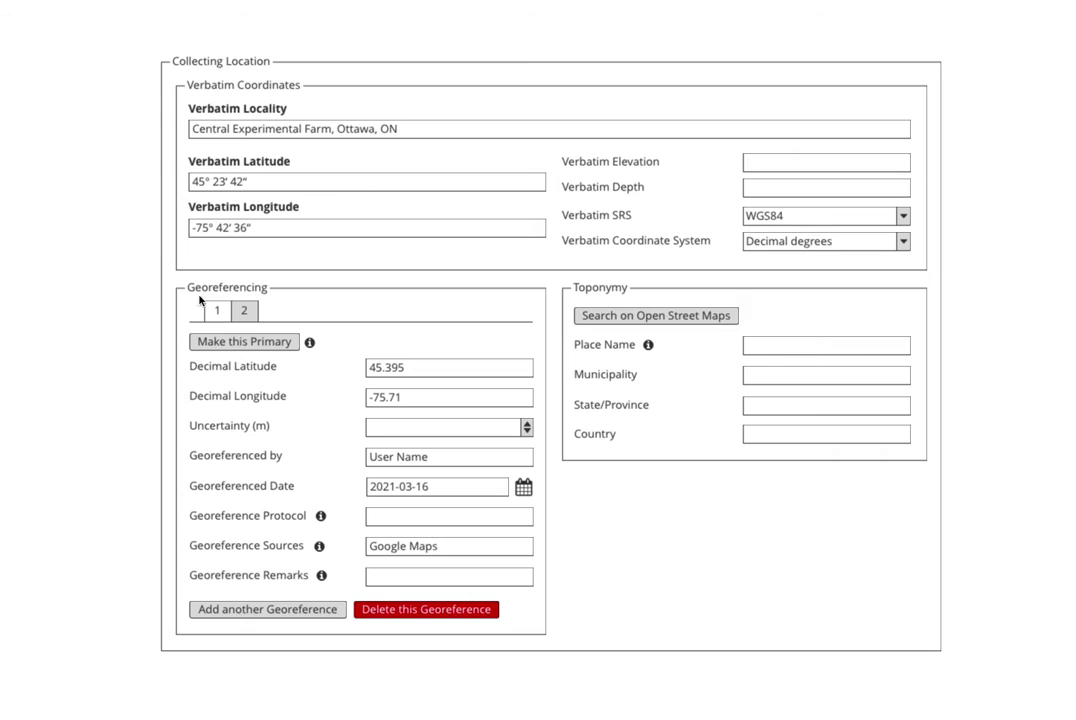
pyautogui.click(420, 610)
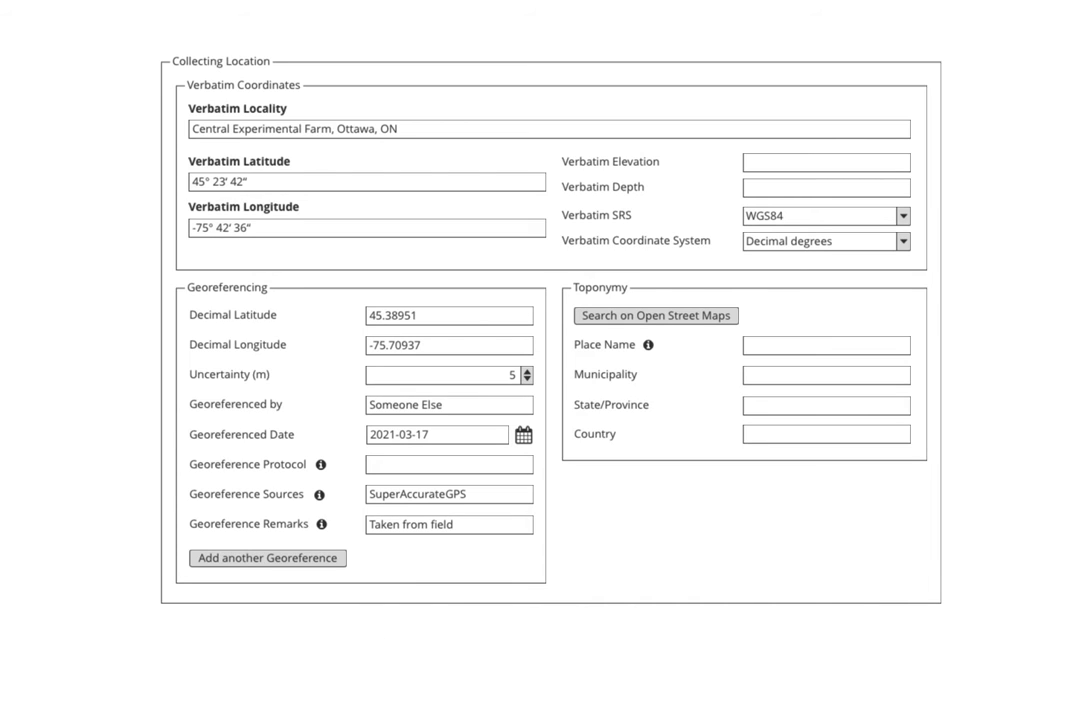
# Step: Fill in the first georeference again with 45.395, -75.71 and add a second one at 45.38951, -75.70937 with 5 m uncertainty
pyautogui.click(396, 312)
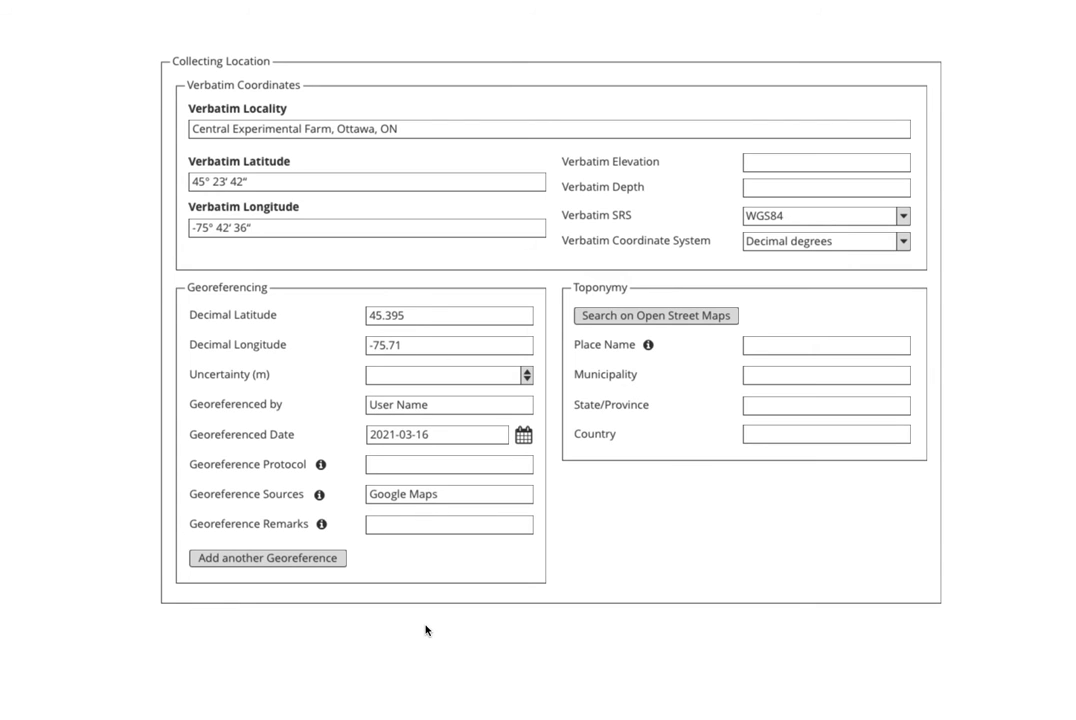
pyautogui.click(298, 557)
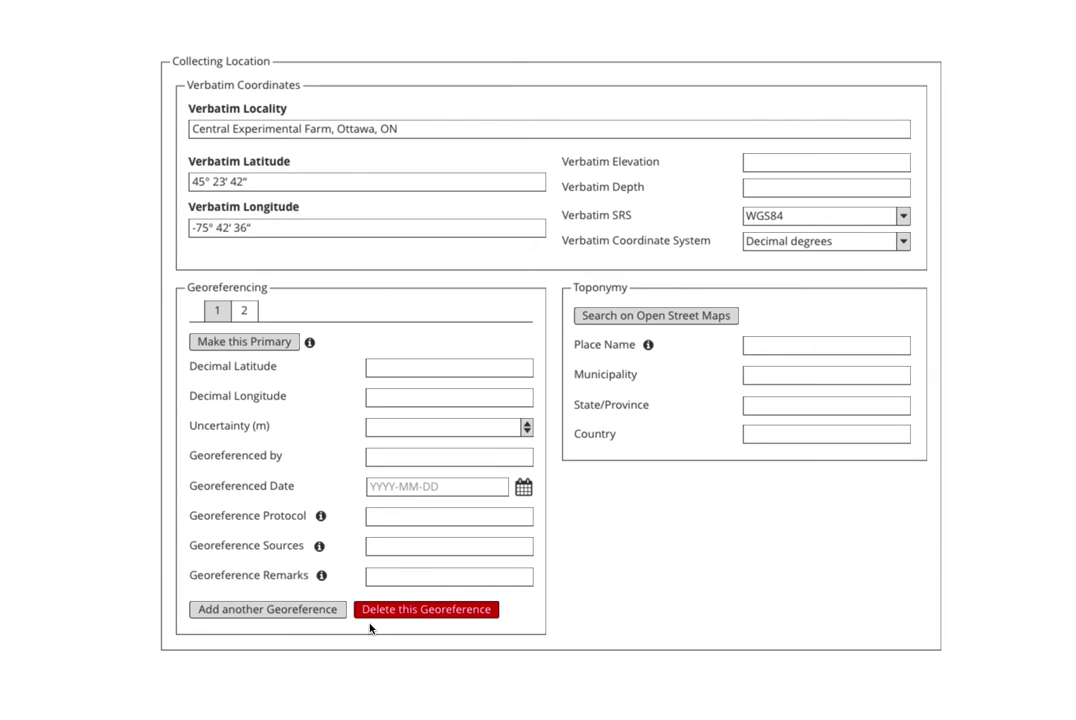
pyautogui.click(415, 369)
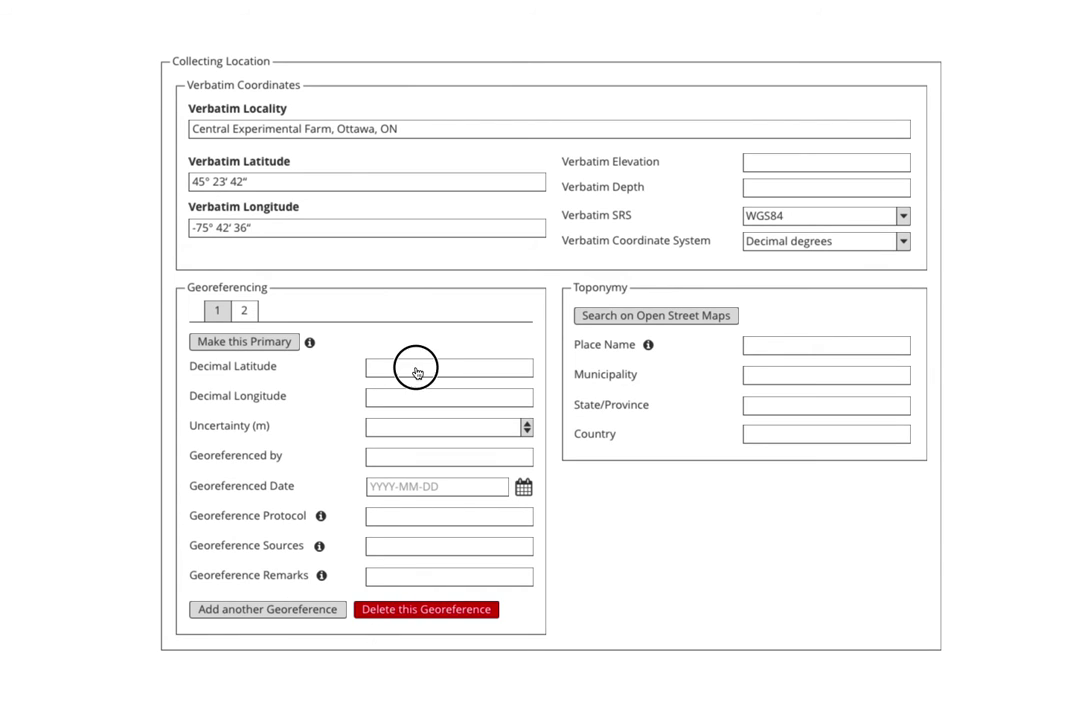
# Step: Make the second georeference primary and delete the first, non-primary georeference
pyautogui.click(237, 345)
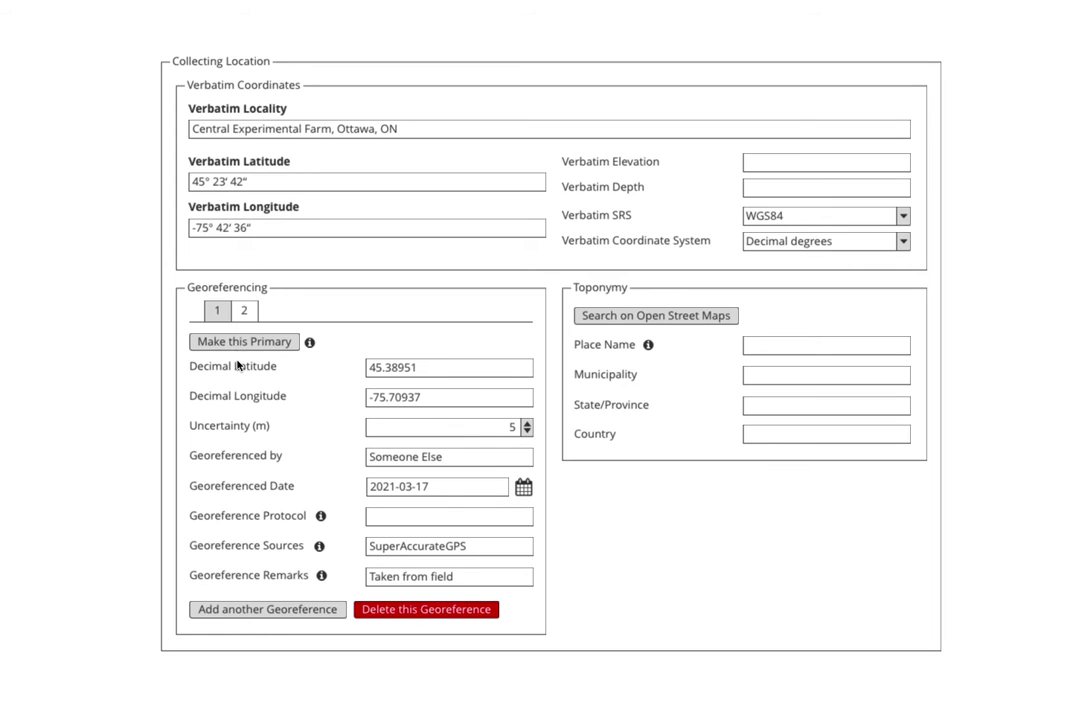
pyautogui.click(243, 311)
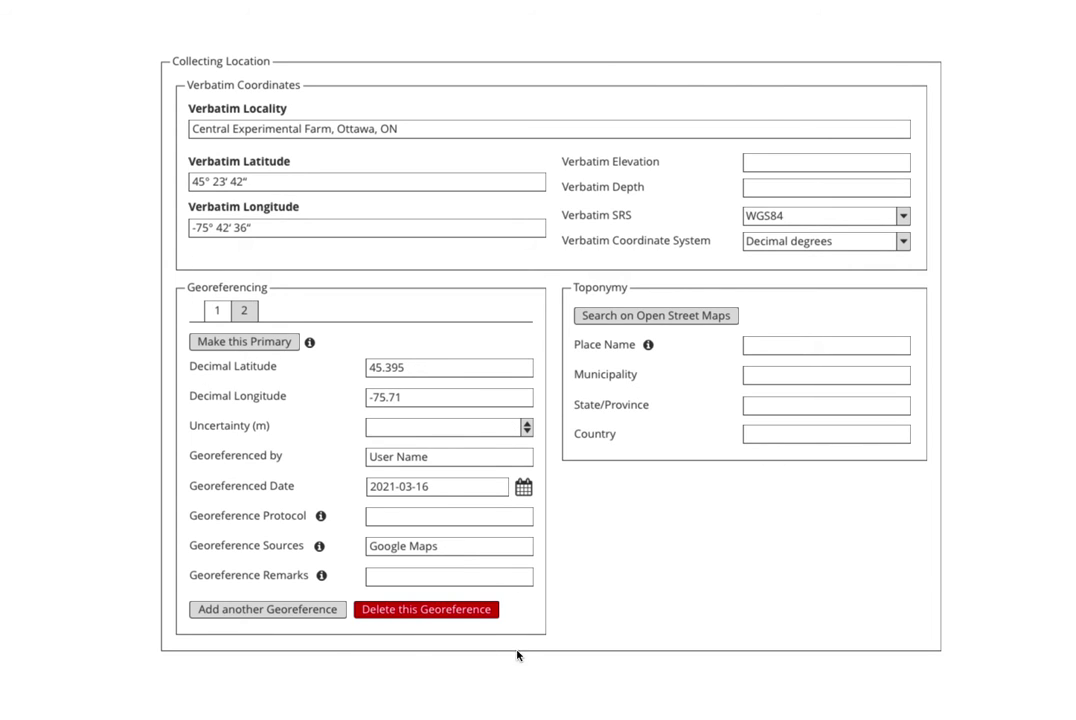
pyautogui.click(443, 612)
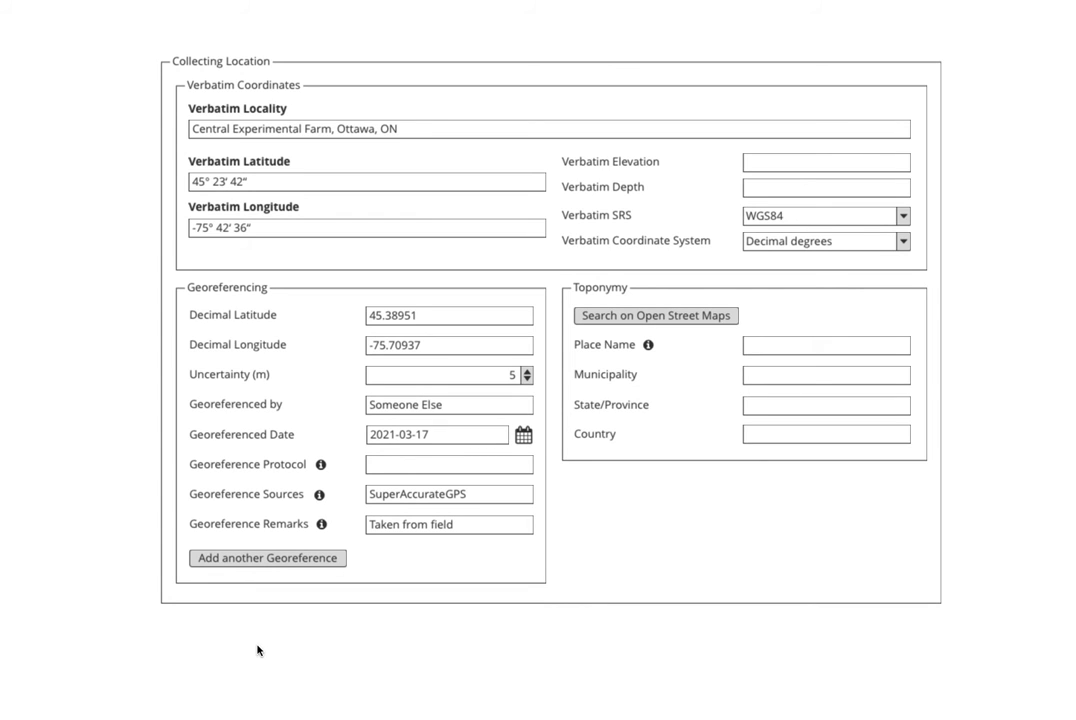
# Step: Bring up the case with three georeferences and delete the third one, which is primary
pyautogui.click(308, 559)
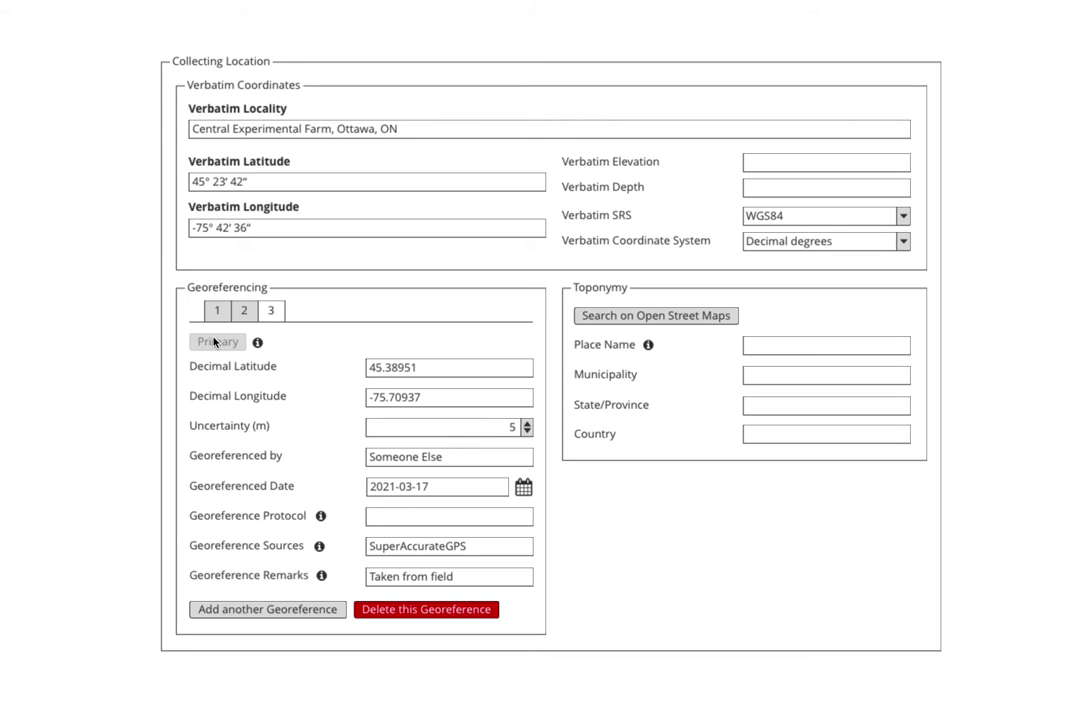
pyautogui.click(400, 610)
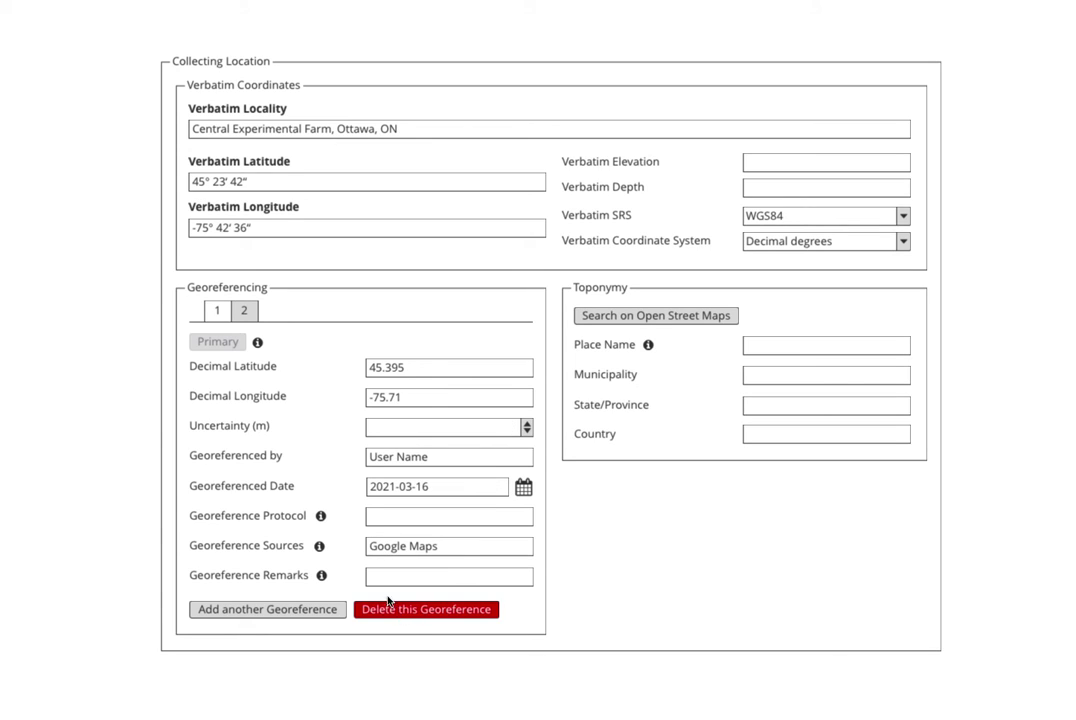
# Step: Set the georeference at 45.38951, -75.70937 as primary and delete the first georeference from Google Maps
pyautogui.click(245, 313)
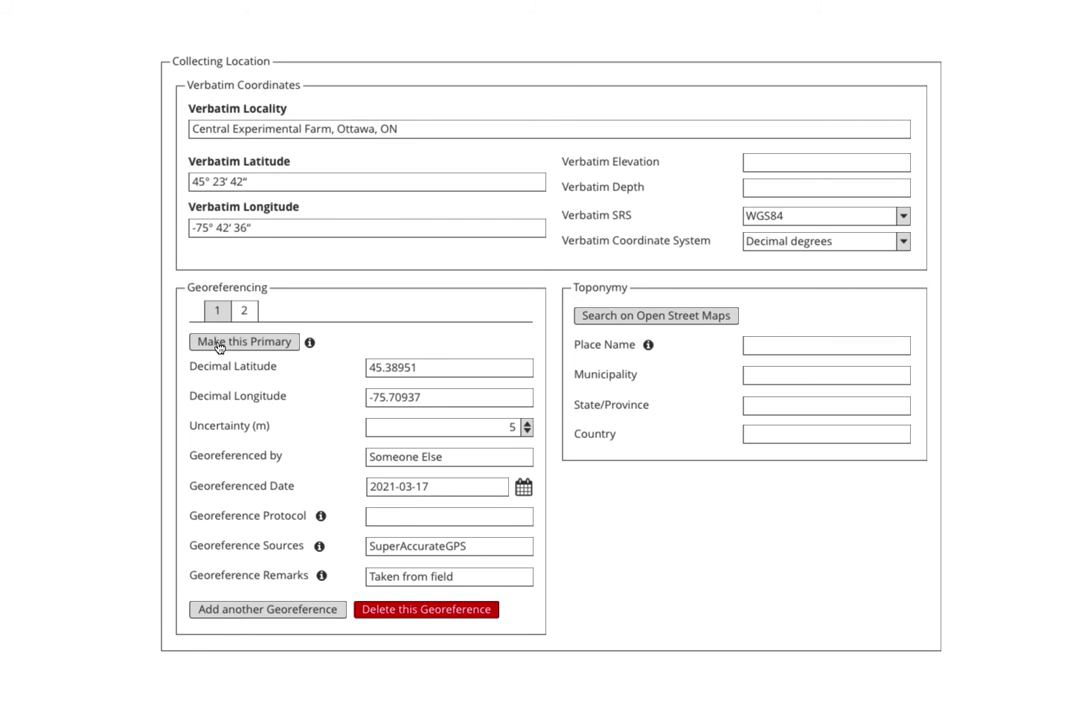
pyautogui.click(219, 345)
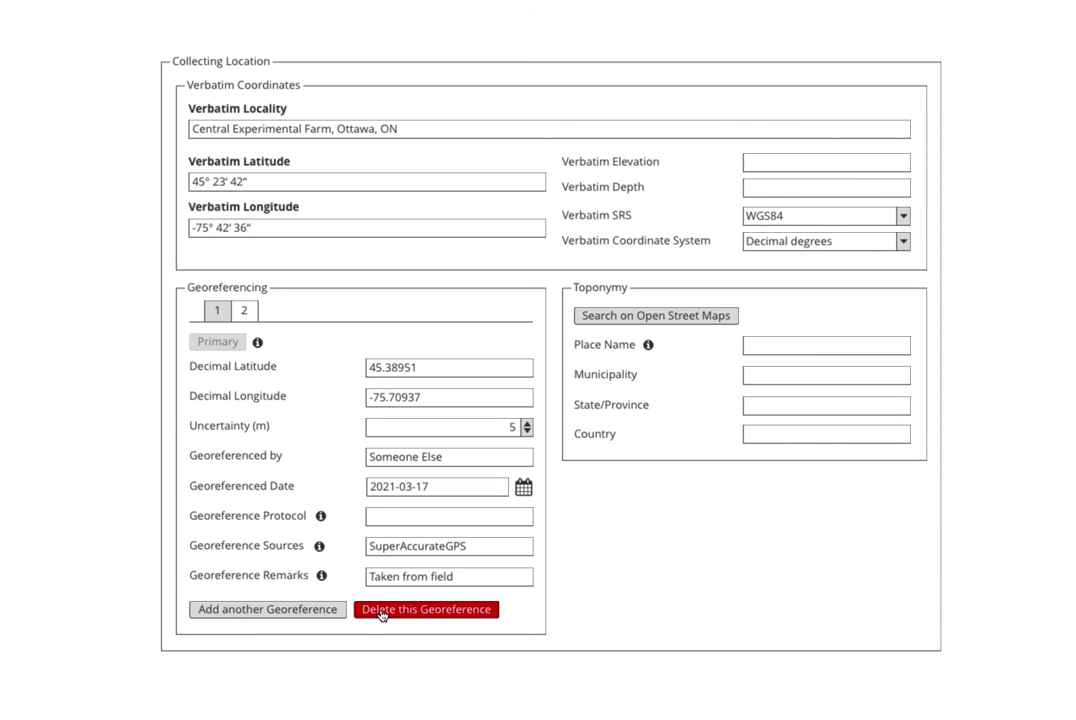
pyautogui.click(219, 311)
pyautogui.click(420, 612)
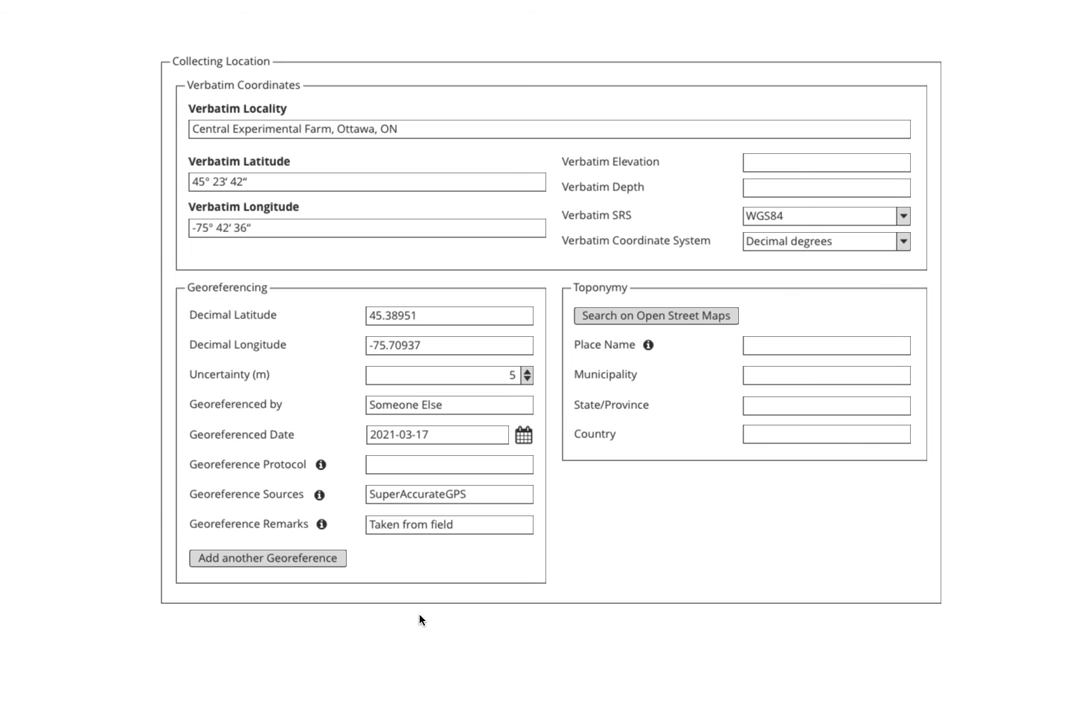
# Step: Go back to the three-georeference case and delete its primary third georeference again
pyautogui.press('Left')
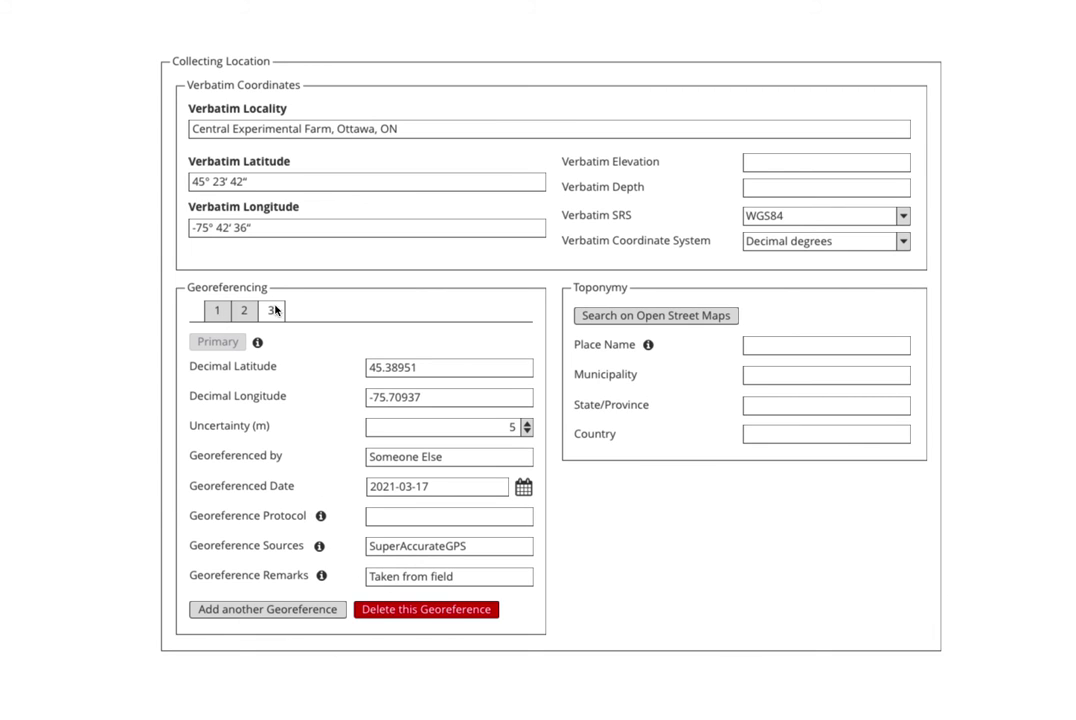
pyautogui.click(396, 610)
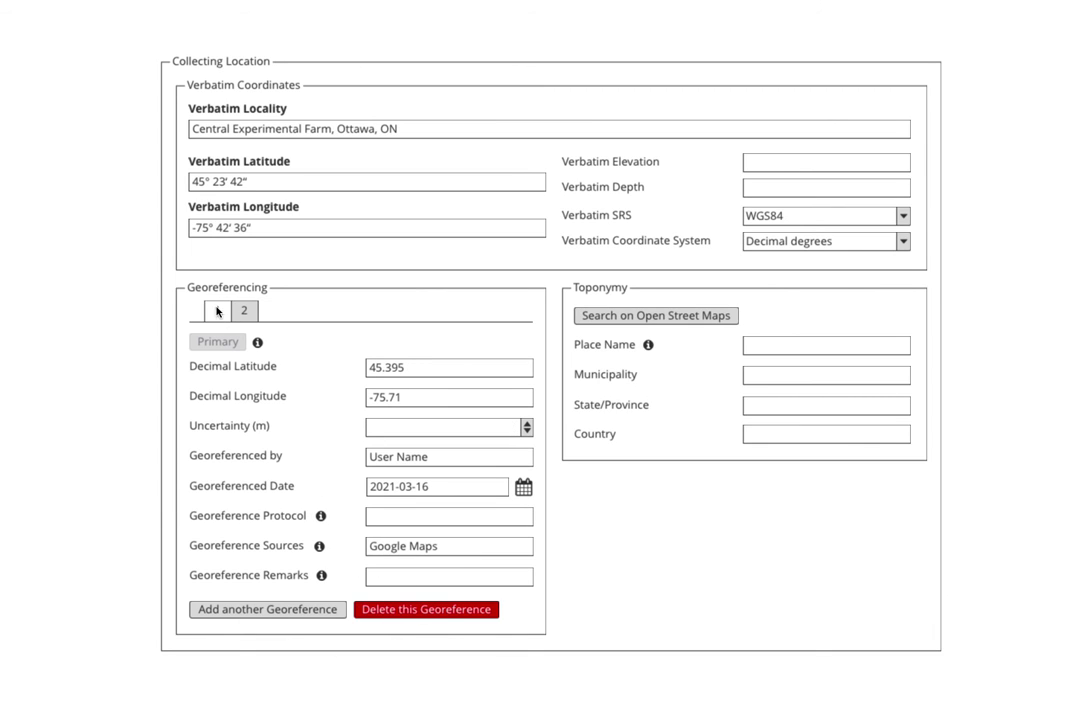